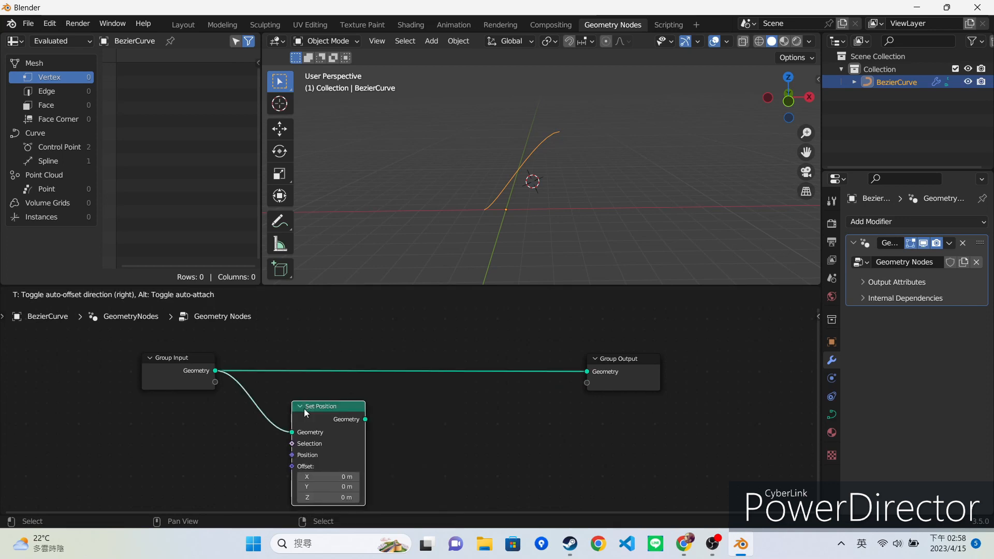
- Add a Separate XYZ node fed by the Position node
middle_drag(189, 450, 272, 401)
drag(273, 401, 202, 439)
text(sep)
key(Return)
click(204, 437)
- Add a Combine XYZ node feeding the Position input of Set Position
drag(375, 406, 356, 418)
text(comb)
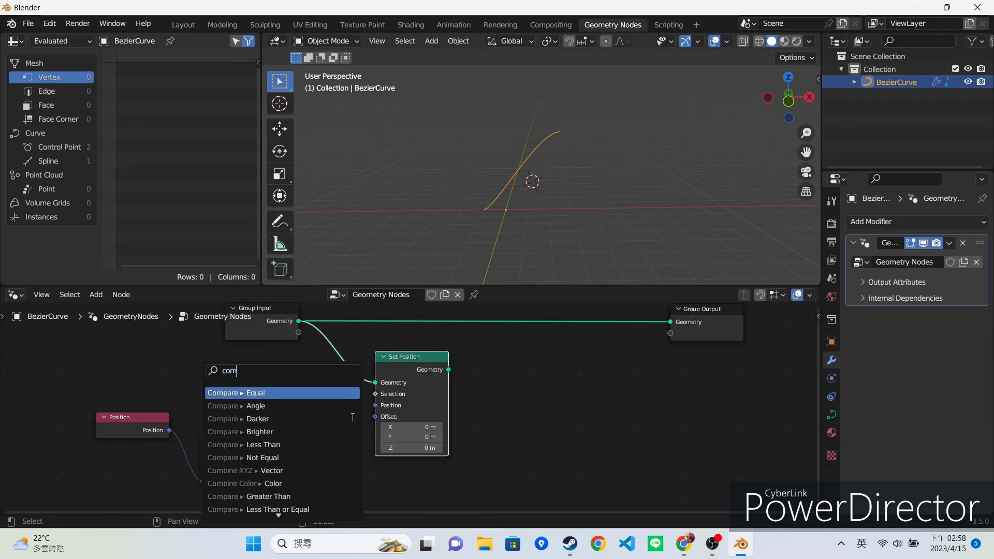
key(Return)
click(356, 418)
- Space out the position nodes and connect Separate XYZ's X and Y outputs to Combine XYZ's X and Y
drag(292, 401, 151, 466)
drag(220, 432, 139, 413)
drag(195, 426, 282, 450)
drag(316, 416, 320, 402)
drag(393, 365, 427, 365)
- Route Separate XYZ's Z output through a new Floor math node into Combine XYZ's Z
drag(196, 448, 205, 479)
text(flo)
key(Return)
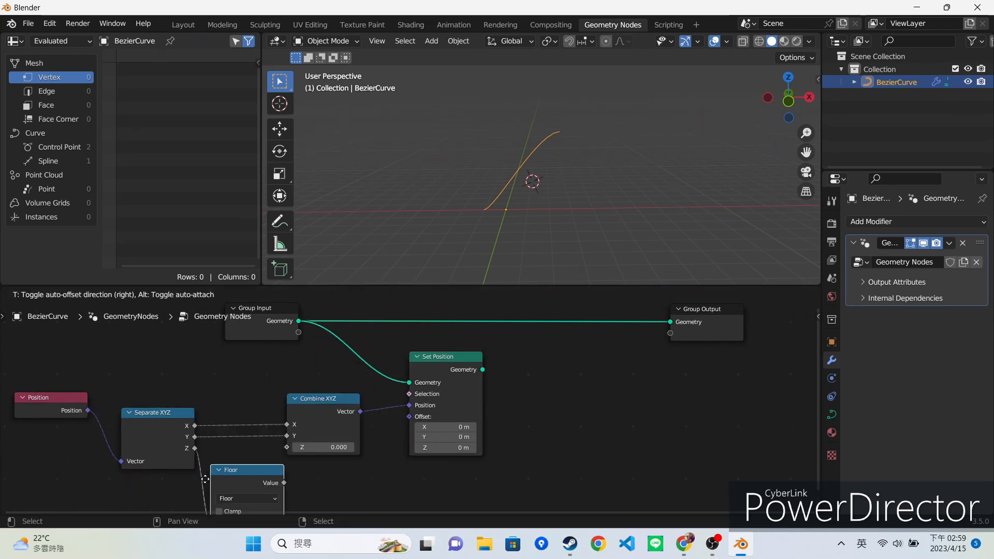
drag(285, 483, 287, 447)
drag(318, 417, 340, 419)
- Connect Set Position's geometry output to Group Output and tidy the node layout
drag(443, 369, 669, 356)
middle_drag(568, 437, 619, 374)
middle_drag(364, 479, 387, 445)
middle_drag(519, 340, 408, 421)
drag(408, 422, 463, 415)
- Insert a Resample Curve node between Group Input and Set Position
middle_drag(363, 357, 333, 437)
drag(234, 419, 311, 393)
text(re)
click(344, 419)
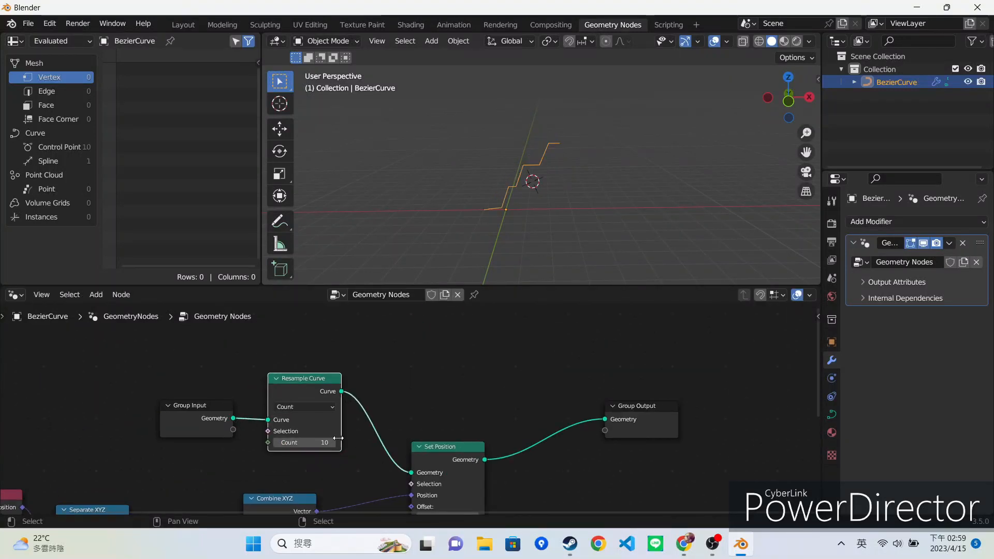
- Add a Multiply math node fed by Separate XYZ's Z output, placed before the Floor node
middle_drag(411, 405, 629, 208)
drag(406, 365, 414, 375)
drag(346, 349, 302, 436)
text(mul)
key(Return)
click(258, 416)
- Add a Divide math node between the Floor output and Combine XYZ's Z input
drag(394, 369, 390, 411)
drag(441, 422, 500, 389)
text(div)
key(Return)
click(477, 413)
- Set the Multiply and Divide values to 2 and the Resample Curve count to 50
middle_drag(337, 482, 343, 475)
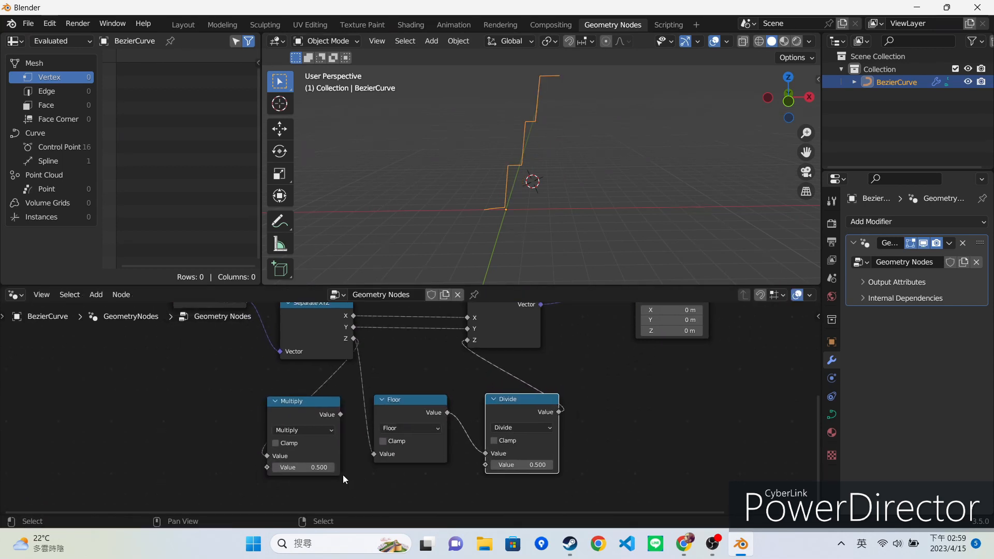
scroll(447, 483, down, 4)
middle_drag(497, 321, 433, 416)
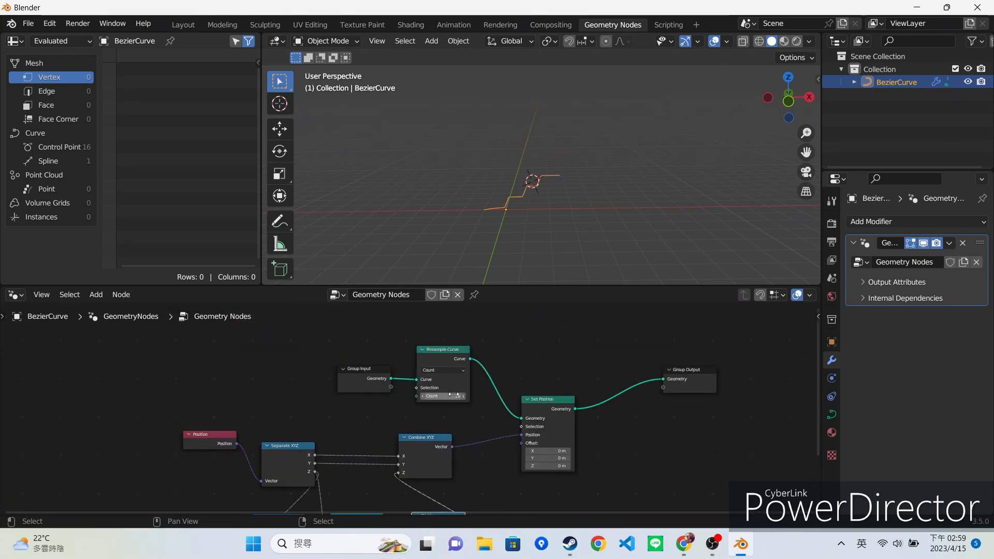
middle_drag(310, 451, 368, 417)
- Move Group Input farther from the other nodes and expose Multiply's second value as a group input
drag(405, 337, 161, 348)
middle_drag(289, 510, 337, 512)
drag(256, 364, 364, 436)
middle_drag(349, 401, 350, 434)
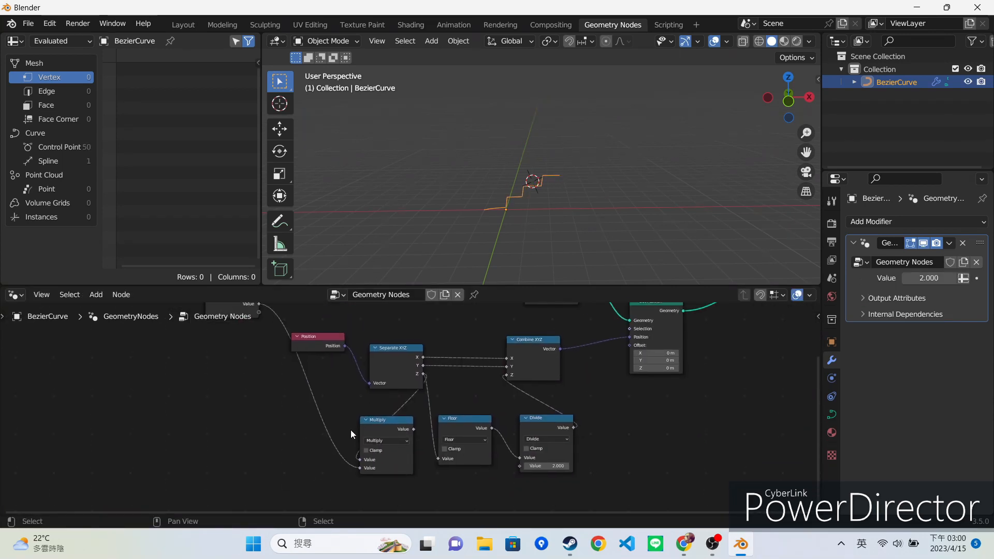
- Connect the exposed group value to Divide's second value through a reroute point placed beside the Multiply node
drag(328, 429, 514, 464)
click(330, 431)
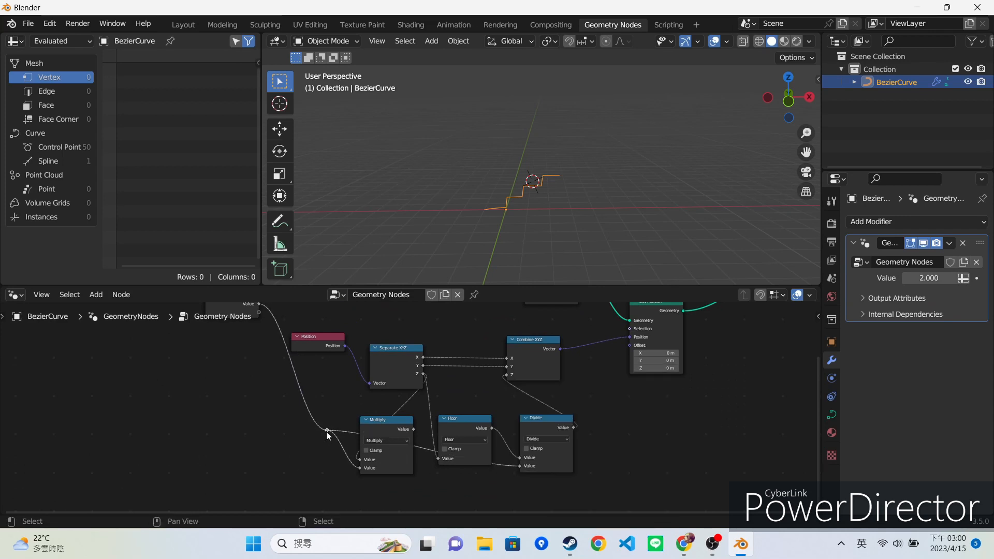
drag(326, 433, 335, 460)
- Reposition the Resample Curve node and test the stair curve with a modifier Value of 1.6
middle_drag(623, 386, 619, 412)
scroll(518, 429, up, 3)
middle_drag(495, 381, 402, 482)
drag(443, 401, 464, 405)
middle_drag(469, 363, 474, 394)
drag(477, 315, 469, 324)
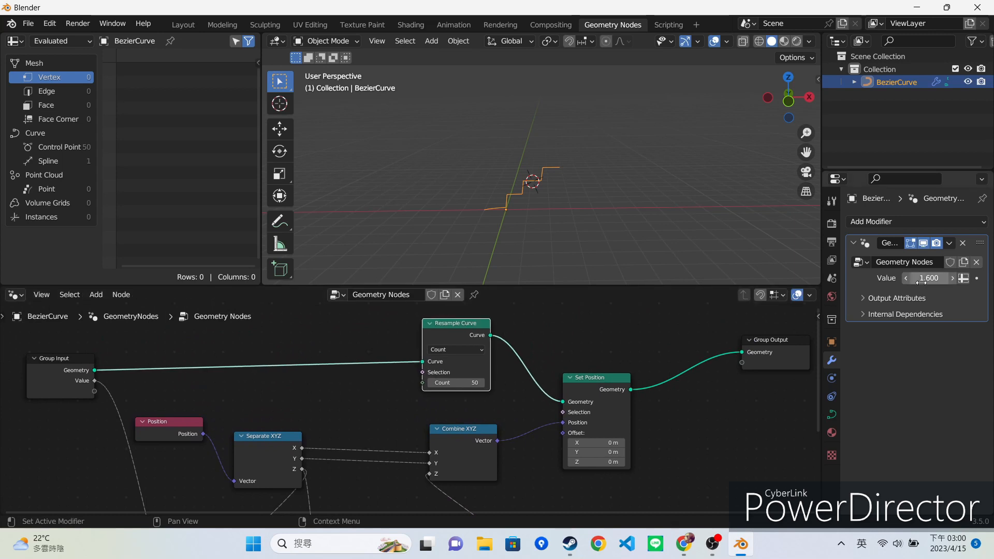
- Connect the Multiply output to the Floor input and set the modifier's Value to 2.250
middle_drag(414, 436, 471, 313)
drag(323, 404, 329, 404)
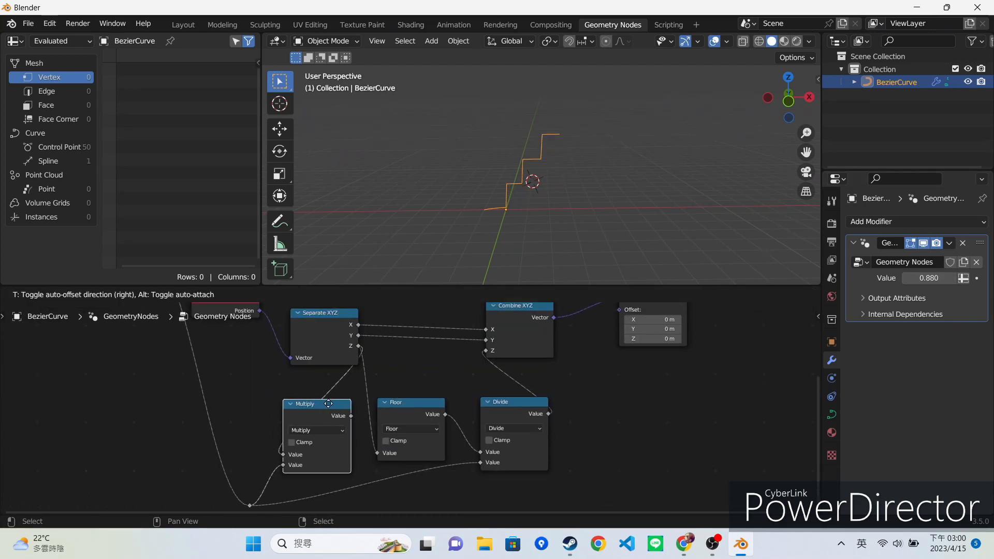
drag(375, 442, 378, 452)
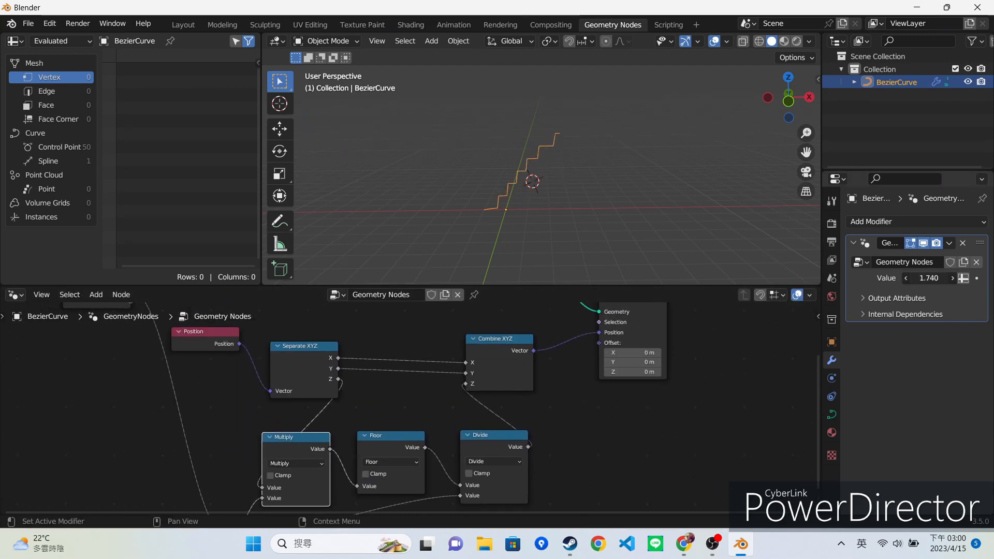
scroll(556, 404, down, 6)
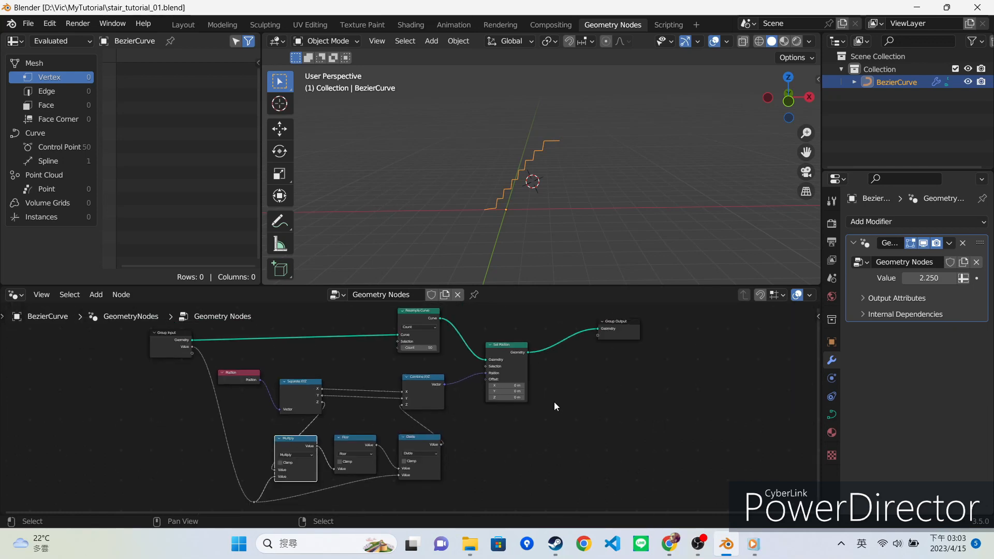
- Extend the Bezier curve in Edit Mode by extruding new points into a flat, a descending and a rising section
scroll(555, 405, up, 1)
middle_drag(555, 405, 482, 471)
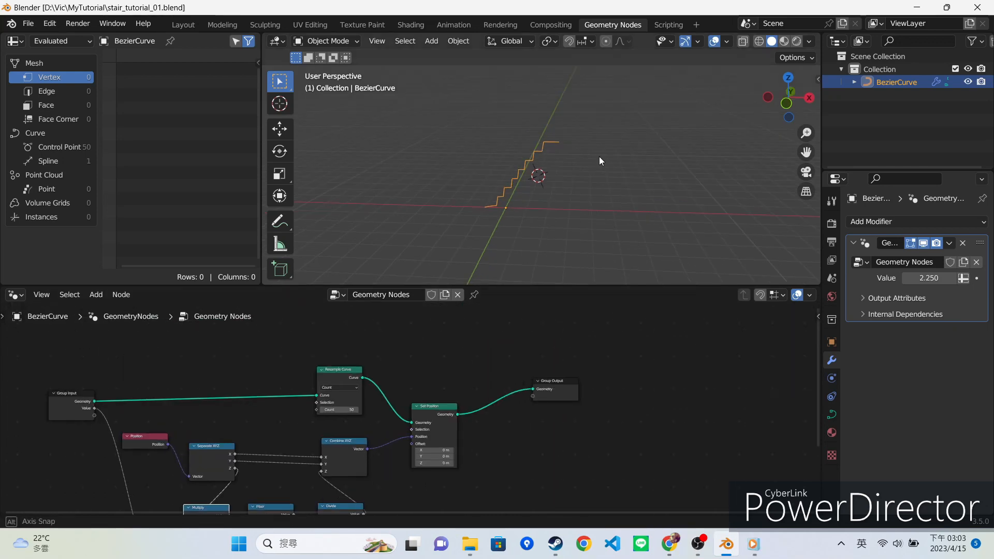
middle_drag(608, 149, 599, 156)
key(Tab)
click(685, 151)
key(e)
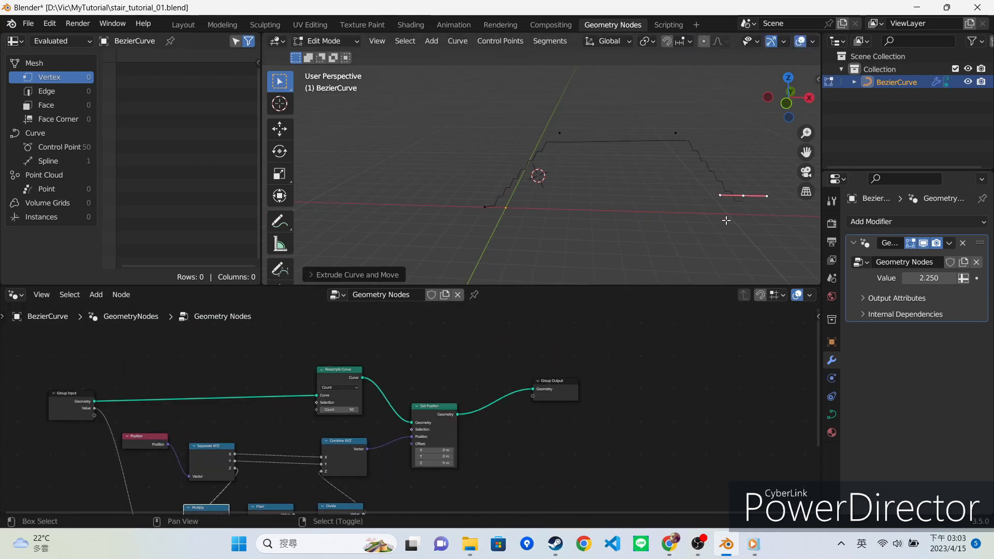
key(Tab)
middle_drag(458, 200, 531, 178)
- Add a Curve Length node above Group Input and feed it the Group Input geometry
scroll(117, 386, up, 4)
middle_drag(117, 385, 352, 428)
drag(308, 438, 248, 435)
middle_drag(284, 419, 256, 442)
key(shift+a)
click(194, 275)
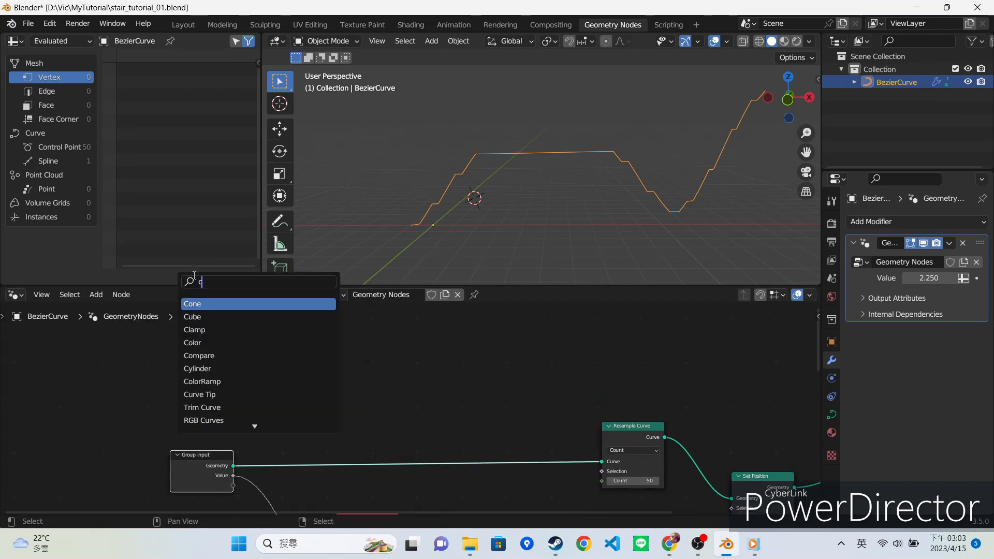
key(Return)
click(256, 360)
mouse_move(233, 466)
mouse_down()
mouse_move(285, 378)
mouse_move(230, 449)
mouse_up()
key(Escape)
- Divide the curve length in a new Divide node, exposing its second value as another group input
drag(317, 367, 357, 396)
text(divide)
key(Return)
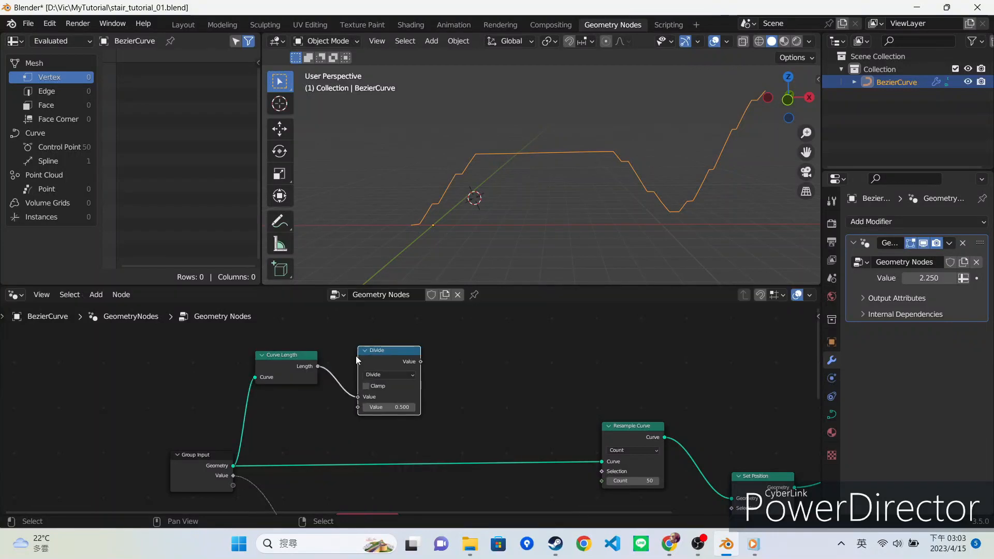
drag(272, 484, 233, 475)
click(218, 446)
- Name the group inputs StepCount and Resolution, moving Resolution above StepCount and limiting it to 0.5 minimum and 10 maximum
key(n)
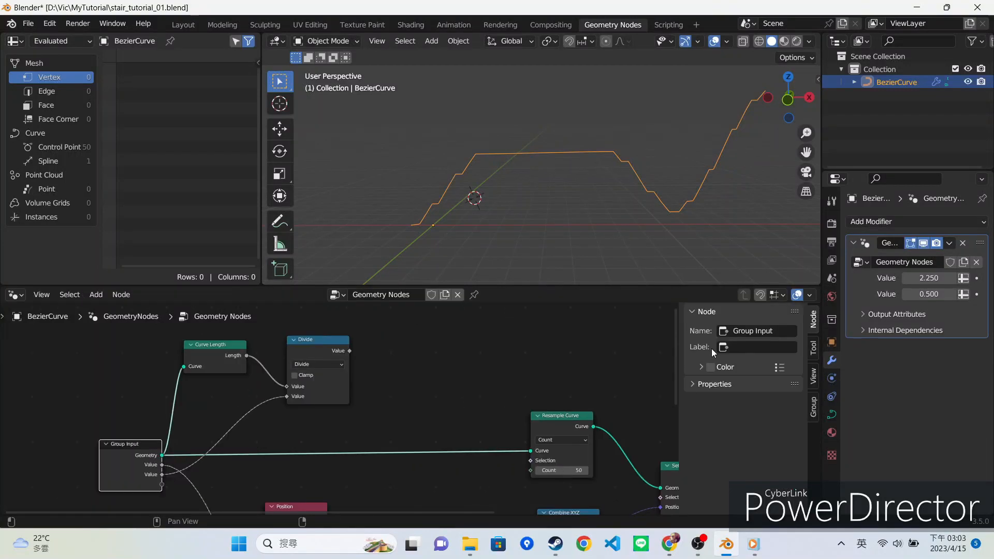
click(812, 409)
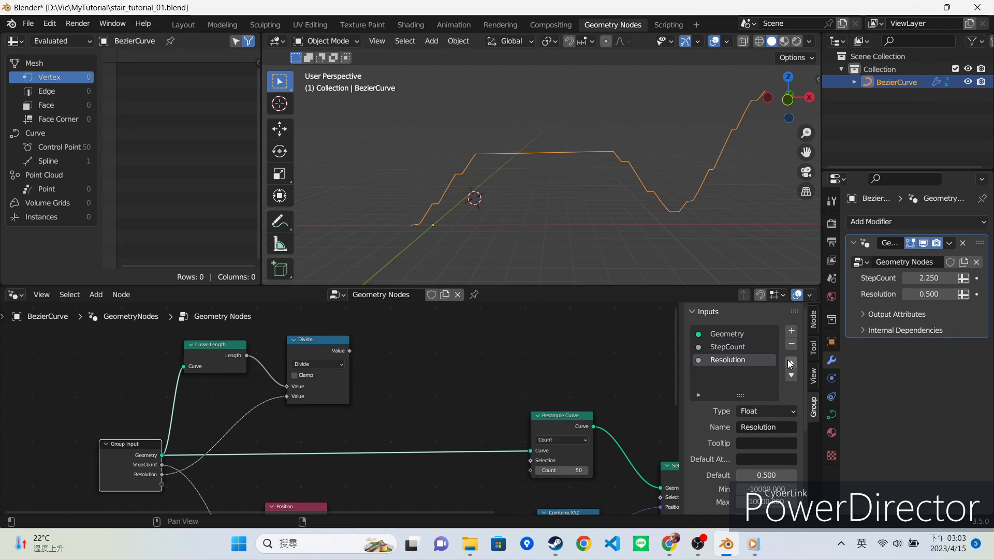
click(733, 350)
scroll(768, 469, down, 1)
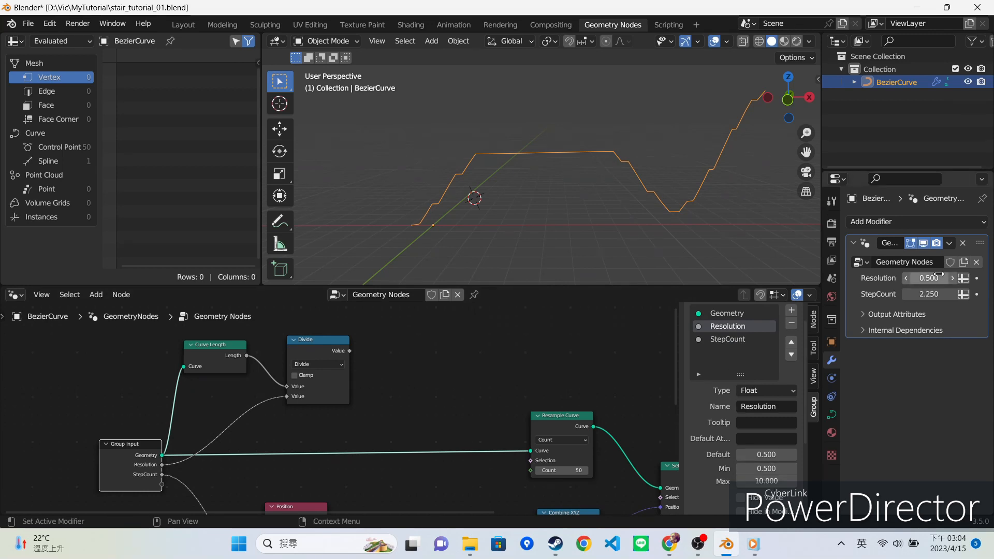
- Connect the curve-length Divide result to Resample Curve's Count and set Resolution's minimum to 0.1
drag(236, 350, 237, 349)
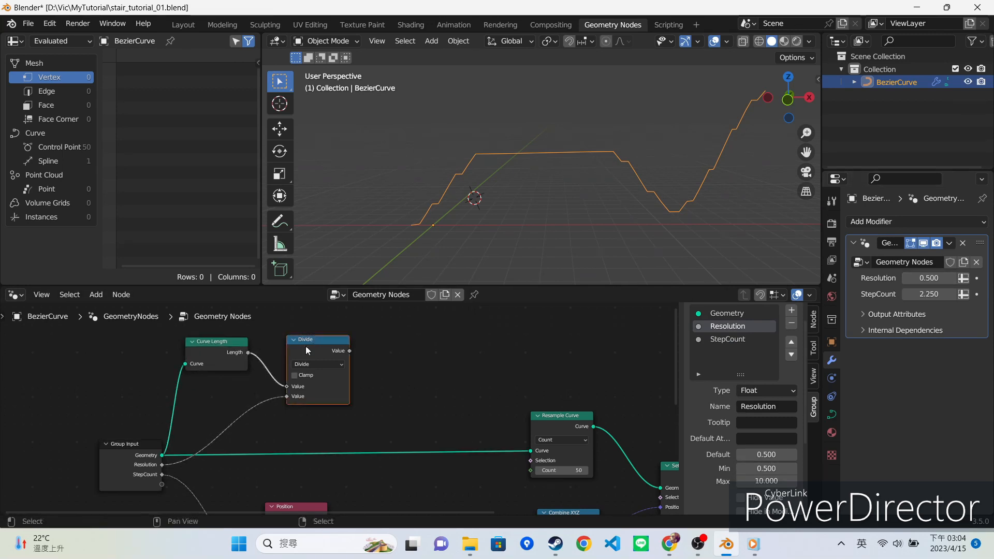
drag(306, 348, 290, 353)
drag(334, 356, 349, 360)
drag(530, 474, 531, 471)
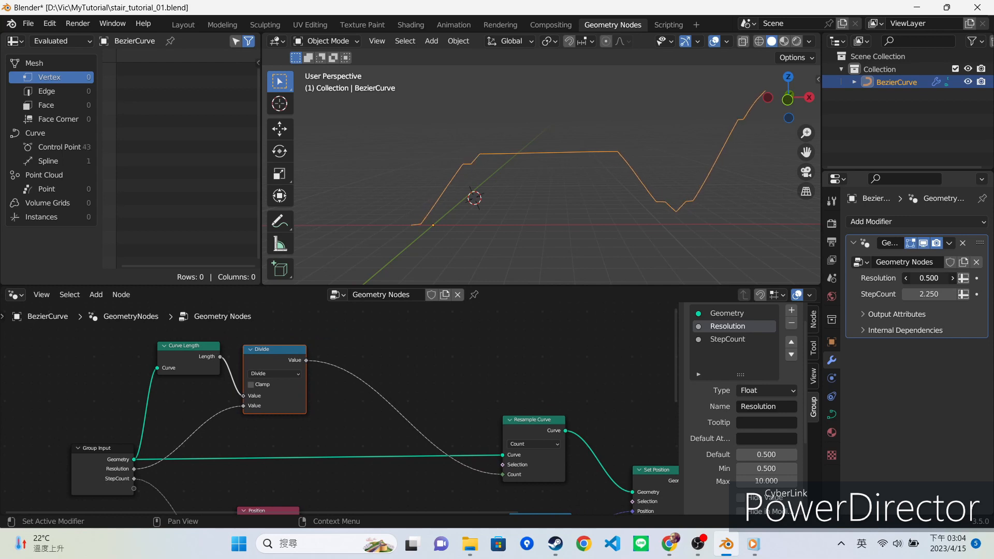
middle_drag(666, 406, 649, 391)
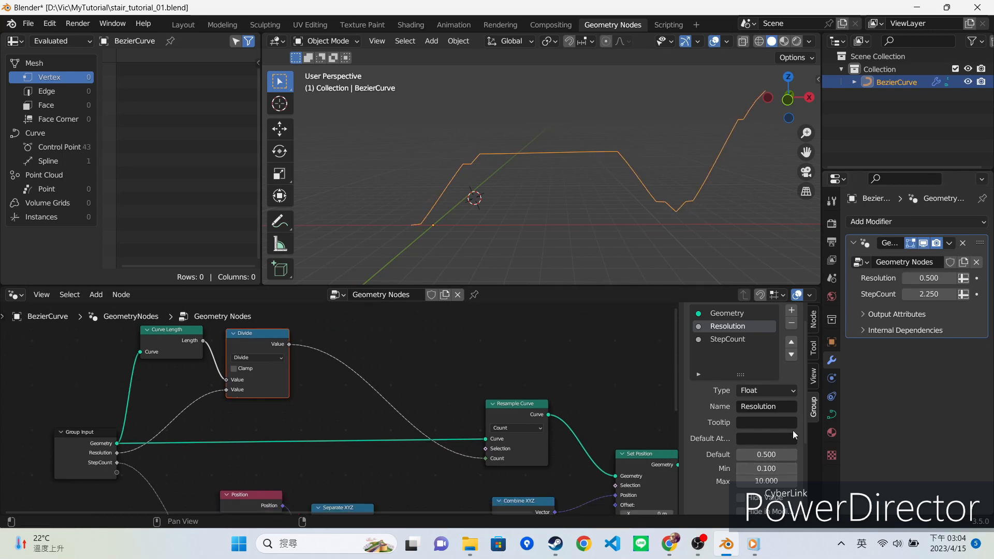
- Set the modifier's Resolution to 0.1 and extend the curve in Edit Mode down from its peak to ground level
key(Tab)
middle_drag(614, 200, 573, 221)
key(g)
click(699, 266)
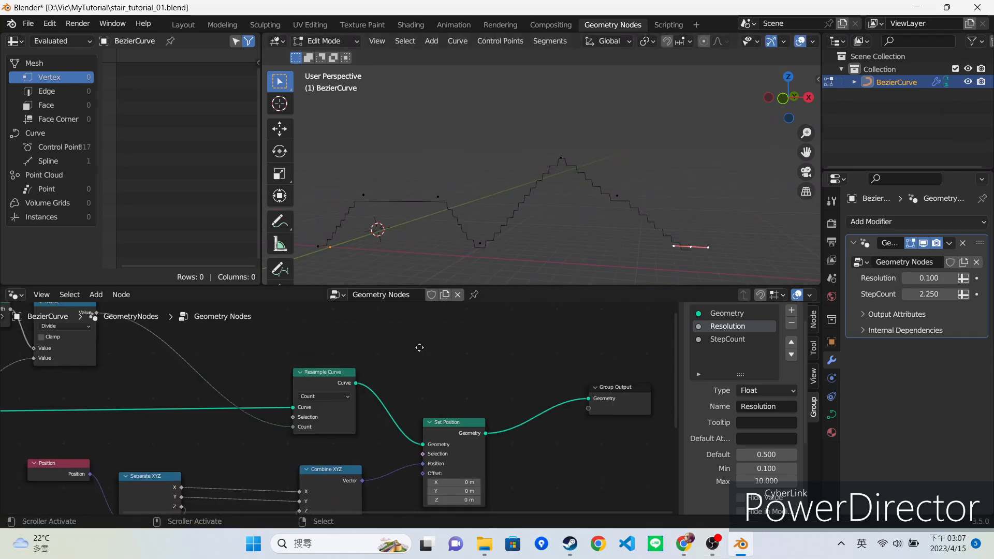
- Add a Curve Line node running from X -1 m to X 1 m, with end Z at 0 m
middle_drag(422, 290, 331, 285)
key(shift+a)
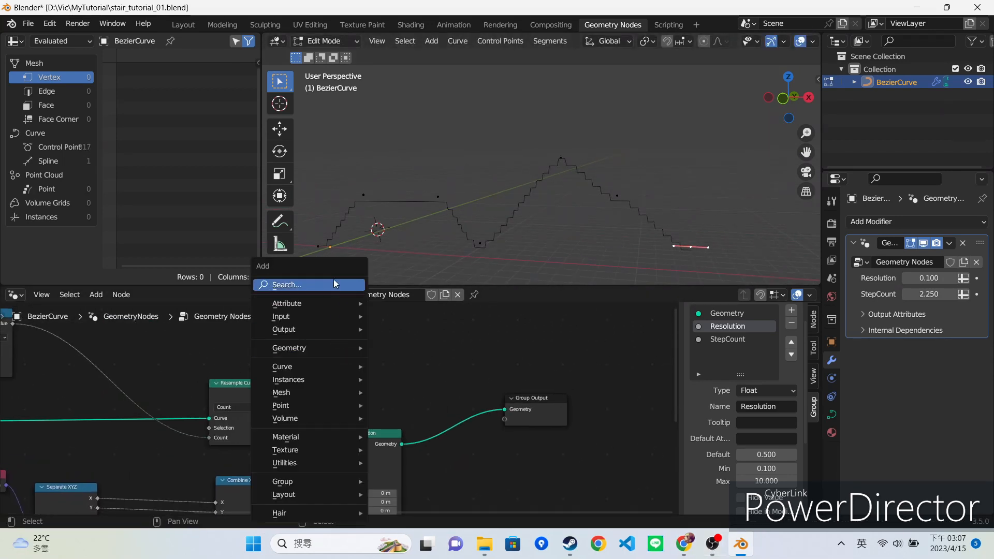
click(331, 286)
click(359, 370)
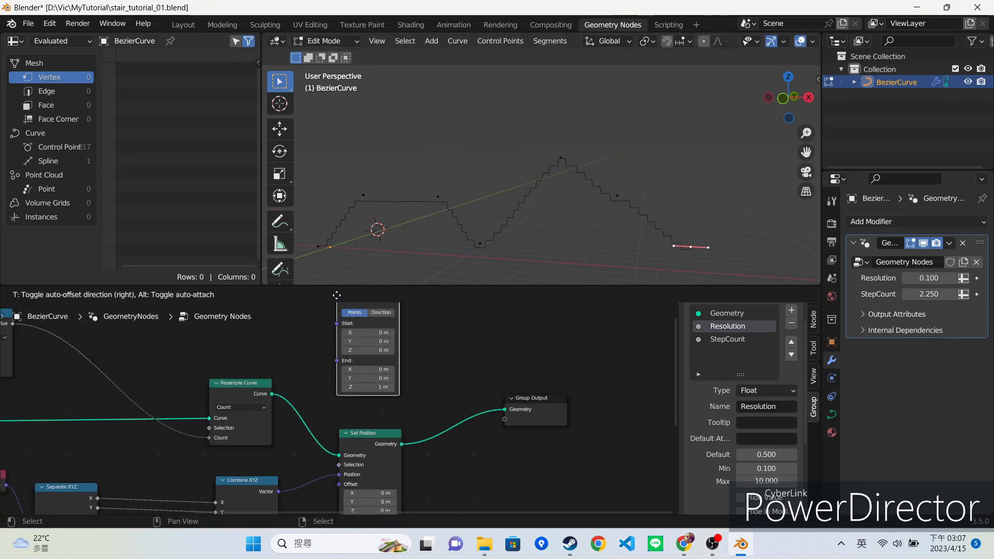
click(396, 378)
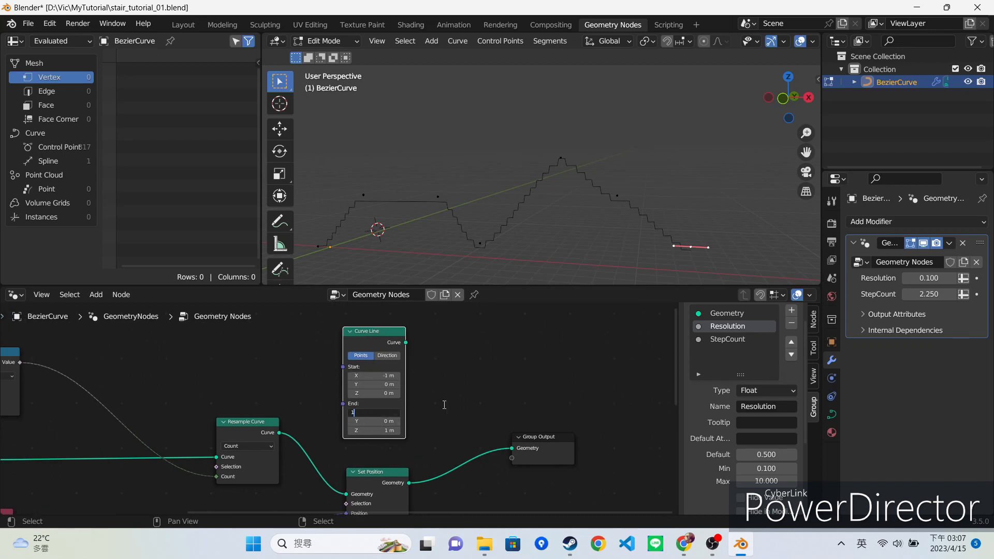
- Insert a Curve to Mesh node between Set Position and Group Output, using the Curve Line as its profile curve
drag(556, 435, 615, 445)
drag(404, 482, 466, 397)
text(me)
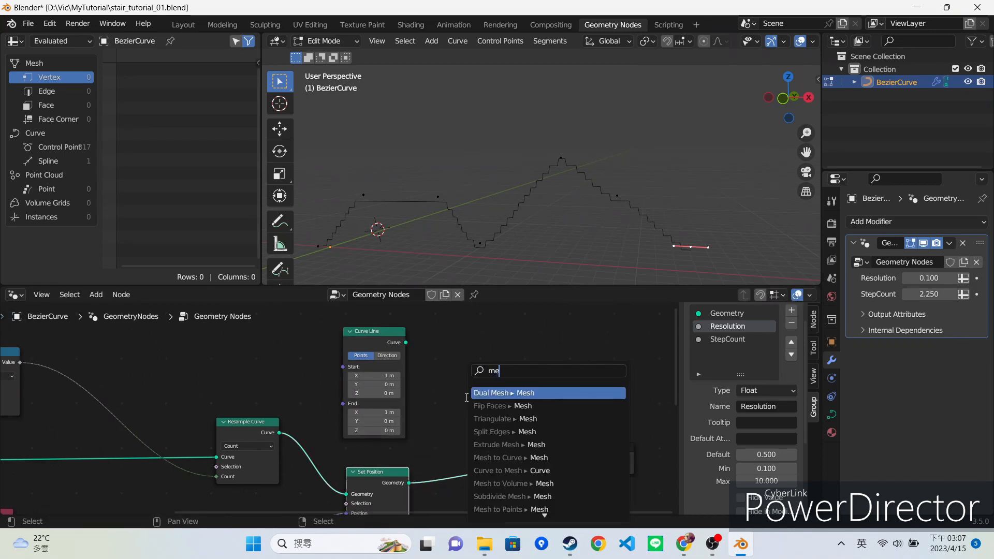
click(536, 470)
drag(569, 460, 571, 458)
middle_drag(565, 194, 517, 212)
- Insert a Set Curve Normal node after Resample Curve and set its mode to Z Up
middle_drag(110, 458, 421, 407)
scroll(421, 407, down, 2)
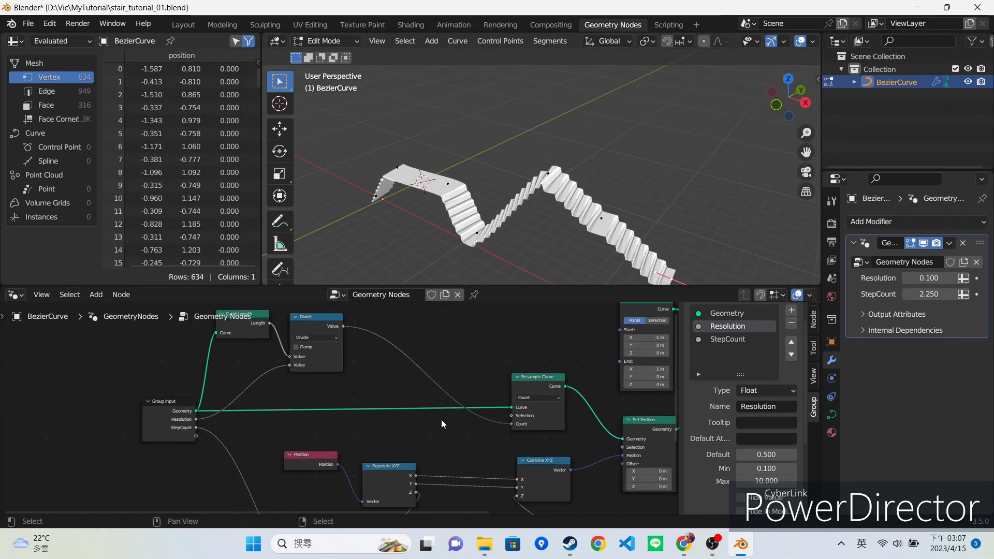
middle_drag(547, 395, 362, 393)
drag(363, 393, 332, 372)
text(set n)
key(Return)
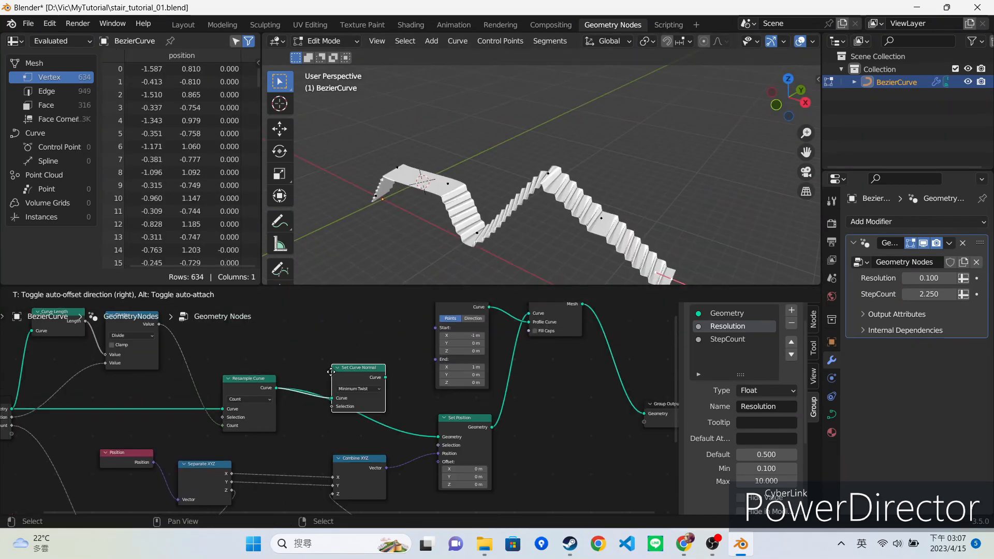
click(351, 396)
click(353, 414)
scroll(456, 316, up, 2)
middle_drag(523, 259, 536, 274)
shift+middle_drag(514, 232, 574, 255)
- Add a Combine XYZ node feeding the Start input of the Curve Line
middle_drag(327, 304, 365, 384)
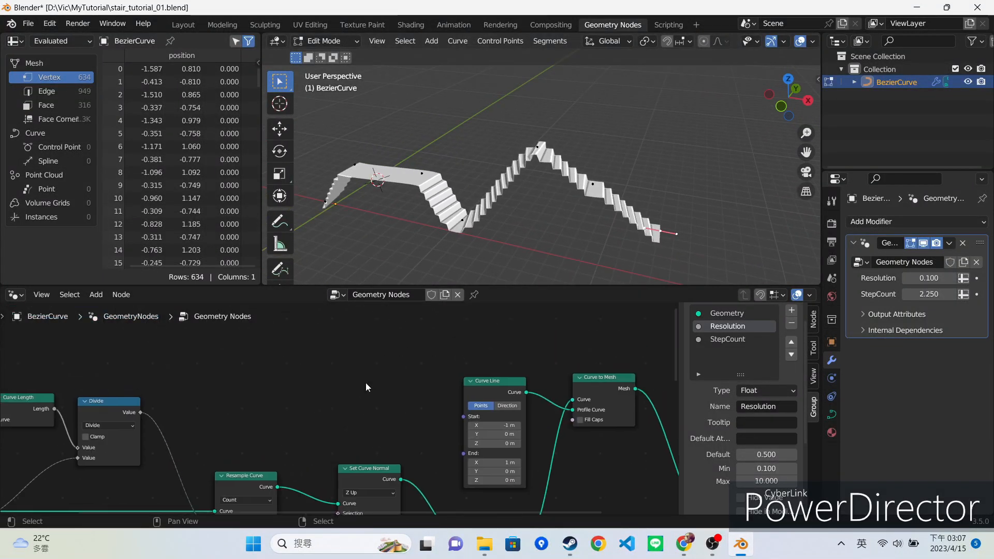
drag(469, 404, 375, 383)
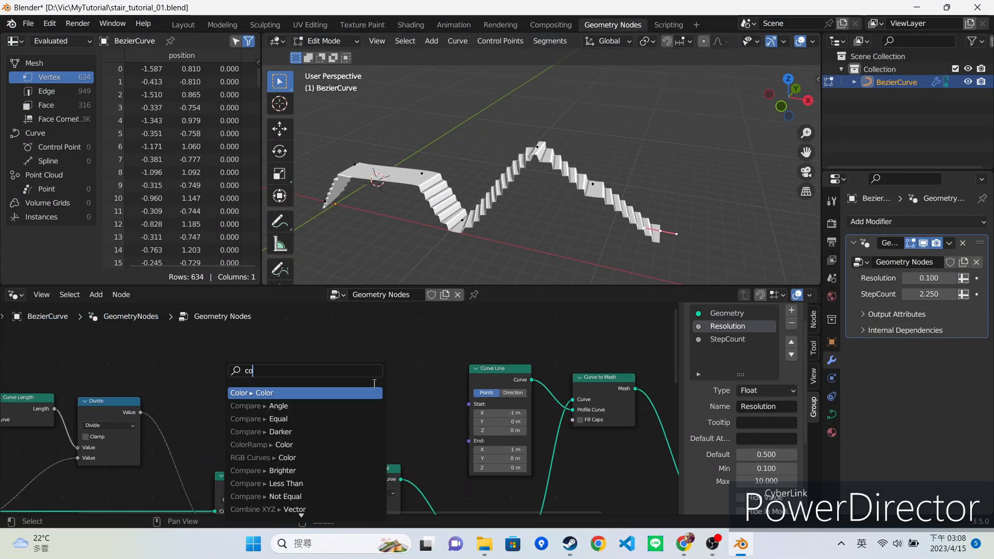
key(Return)
click(345, 373)
scroll(345, 373, up, 1)
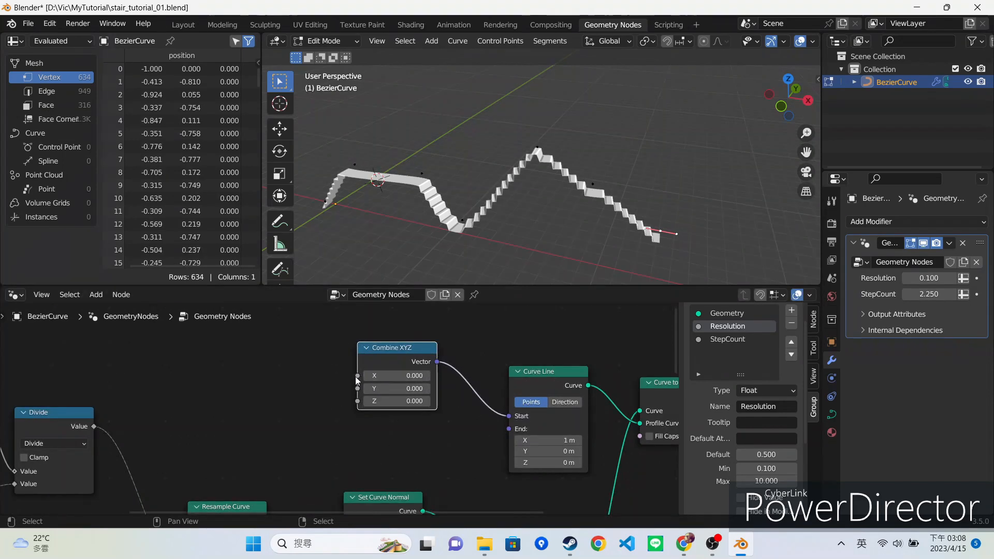
- Expose the X value of the profile's Combine XYZ node as a group input
drag(274, 392, 273, 393)
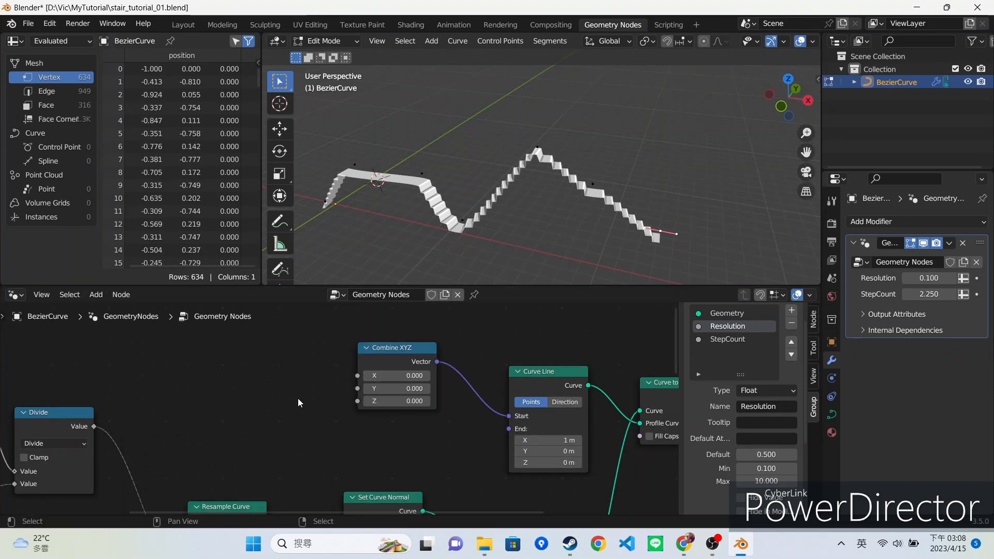
middle_drag(298, 399, 333, 398)
scroll(280, 396, down, 4)
middle_drag(15, 468, 183, 426)
drag(555, 336, 205, 481)
- Add a vector math node fed by the profile's Combine XYZ, switch it to Scale and set the scale to -1
middle_drag(567, 367, 315, 435)
scroll(324, 442, up, 3)
drag(346, 359, 315, 347)
drag(342, 356, 372, 394)
text(mul)
key(Return)
click(361, 397)
click(390, 421)
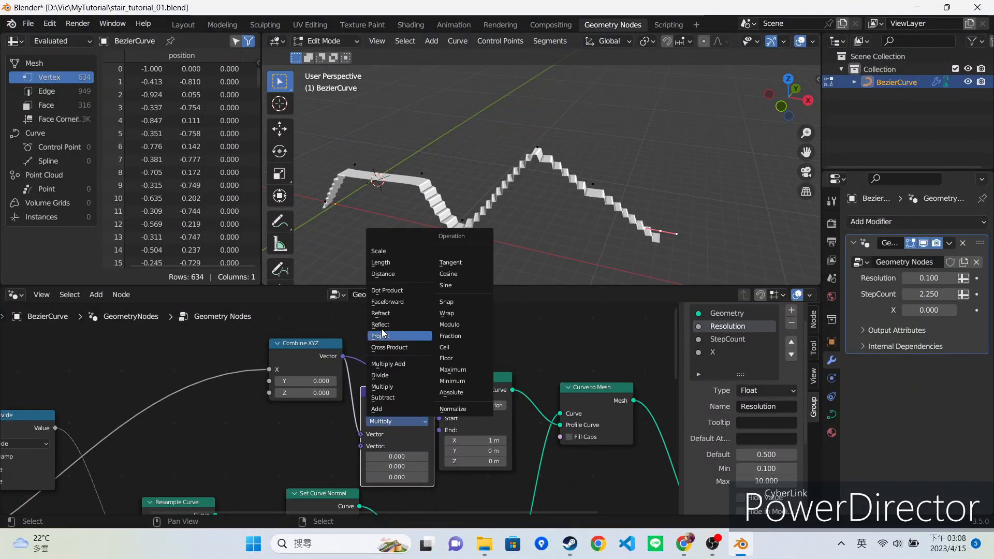
click(394, 251)
drag(404, 394, 316, 419)
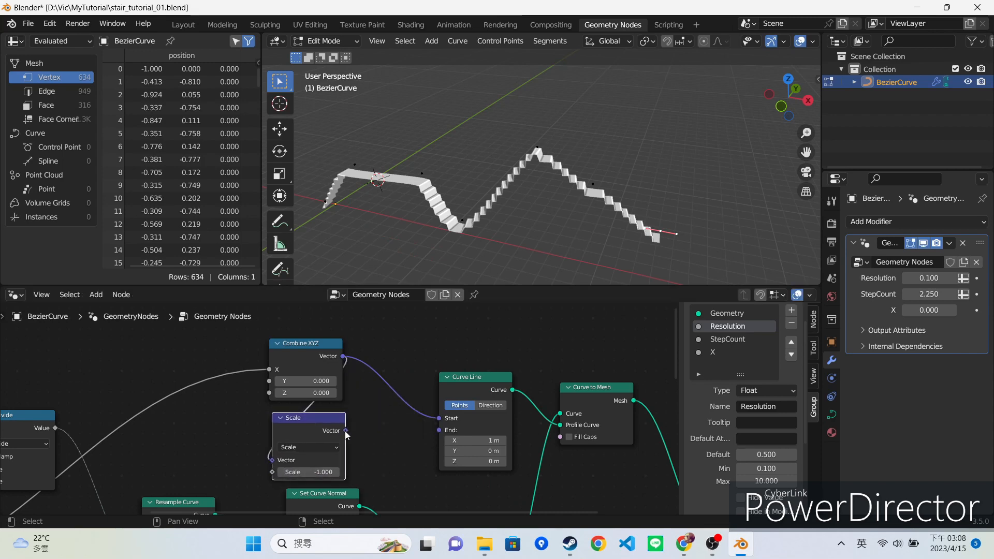
- Connect the Scale output to Curve Line's End, and rename the X group input Width with a value of 2.330
drag(438, 435, 439, 430)
drag(929, 311, 955, 310)
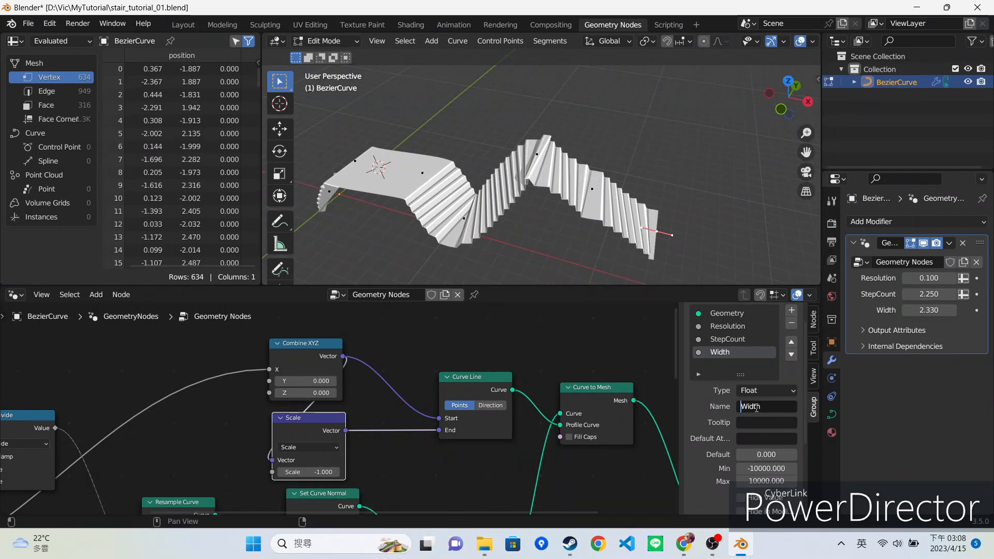
- Rename the Width group input StepWidth and rearrange the Curve Line, Scale, Curve to Mesh and Group Output nodes
key(Return)
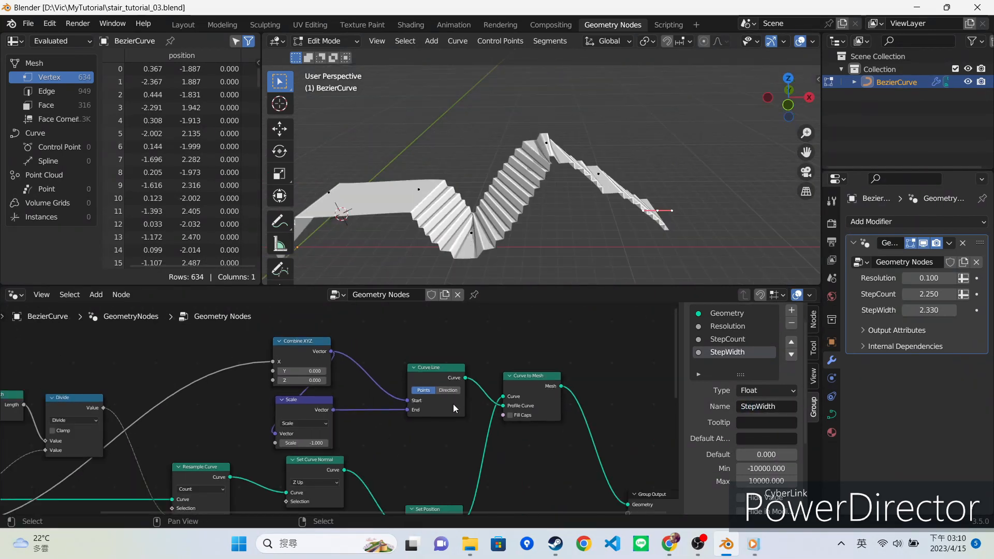
drag(436, 368, 377, 358)
drag(530, 376, 542, 382)
drag(402, 344, 317, 415)
drag(308, 399, 315, 385)
middle_drag(455, 409, 373, 371)
scroll(415, 383, down, 1)
middle_drag(623, 204, 569, 207)
middle_drag(597, 344, 495, 321)
scroll(495, 321, down, 1)
middle_drag(544, 207, 595, 197)
click(453, 427)
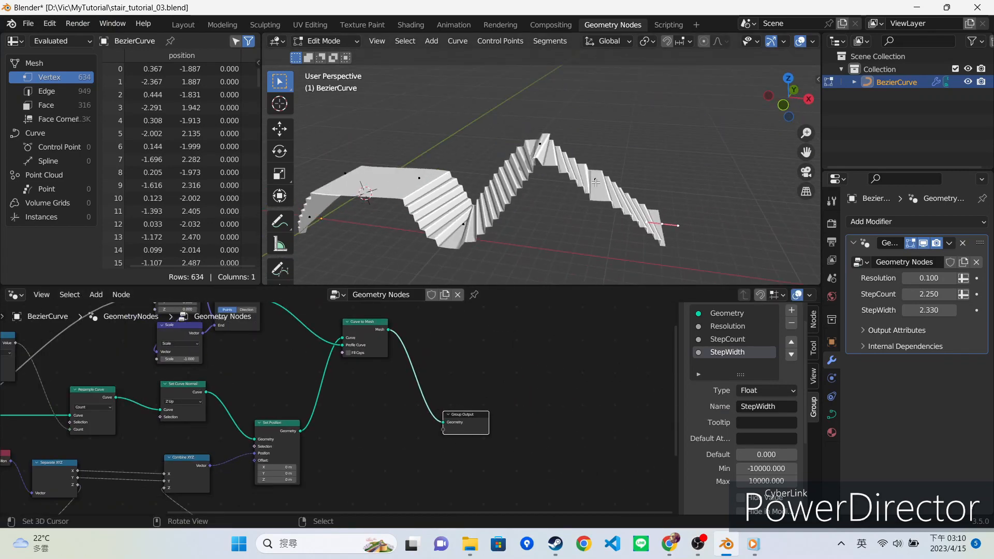
- Reposition several control points of the Bezier curve and return to object mode
right_drag(602, 182, 613, 176)
right_drag(540, 144, 542, 162)
middle_drag(497, 197, 548, 190)
right_drag(376, 245, 349, 259)
middle_drag(515, 233, 460, 229)
middle_drag(683, 204, 634, 200)
scroll(635, 200, down, 2)
right_drag(579, 196, 573, 210)
right_drag(591, 236, 604, 246)
right_drag(596, 240, 592, 247)
middle_drag(569, 230, 616, 244)
key(Tab)
- Make room before the Group Output and add an Extrude Mesh node fed by the Curve to Mesh output
scroll(486, 350, down, 1)
drag(484, 365, 627, 350)
middle_drag(569, 342, 571, 401)
middle_drag(550, 243, 523, 245)
middle_drag(423, 414, 425, 428)
scroll(425, 429, up, 3)
drag(378, 360, 378, 398)
middle_drag(448, 446, 394, 427)
scroll(342, 415, up, 3)
drag(354, 360, 431, 419)
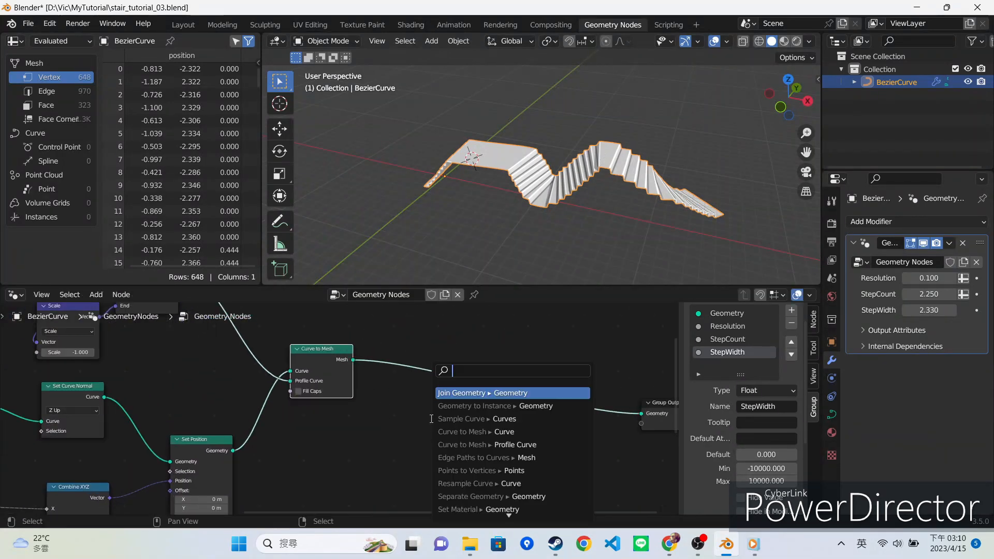
text(ext)
key(Return)
click(436, 420)
middle_drag(446, 489, 418, 453)
scroll(419, 453, up, 1)
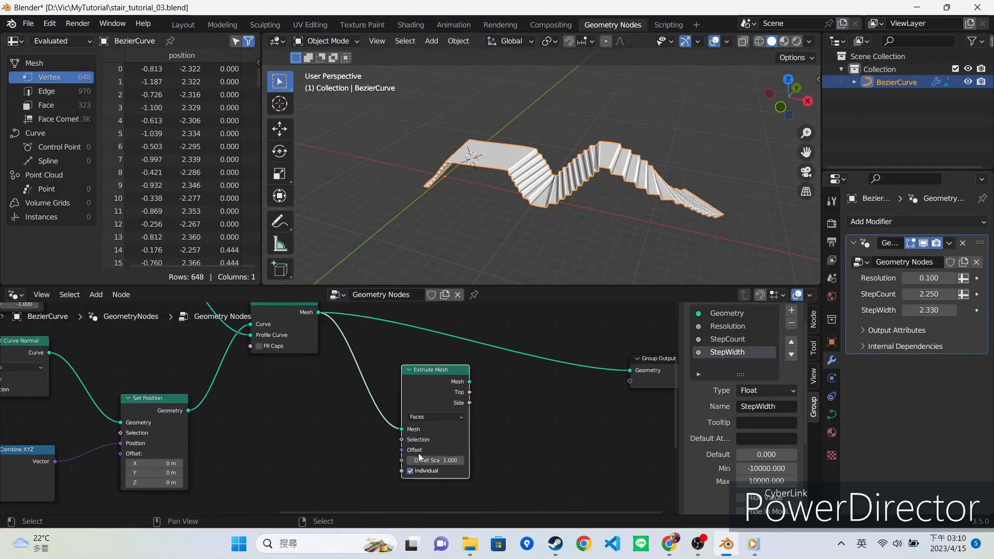
- Feed the extruded mesh into the Group Output, with Individual turned off and Offset Scale at -18.5
drag(623, 374, 624, 374)
middle_drag(413, 479, 407, 472)
click(404, 464)
drag(420, 453, 413, 453)
- Drive the Extrude Mesh Offset with a new Combine XYZ node at Z -1, and set Offset Scale to 5.4
drag(395, 443, 340, 455)
text(combin)
key(Return)
click(319, 479)
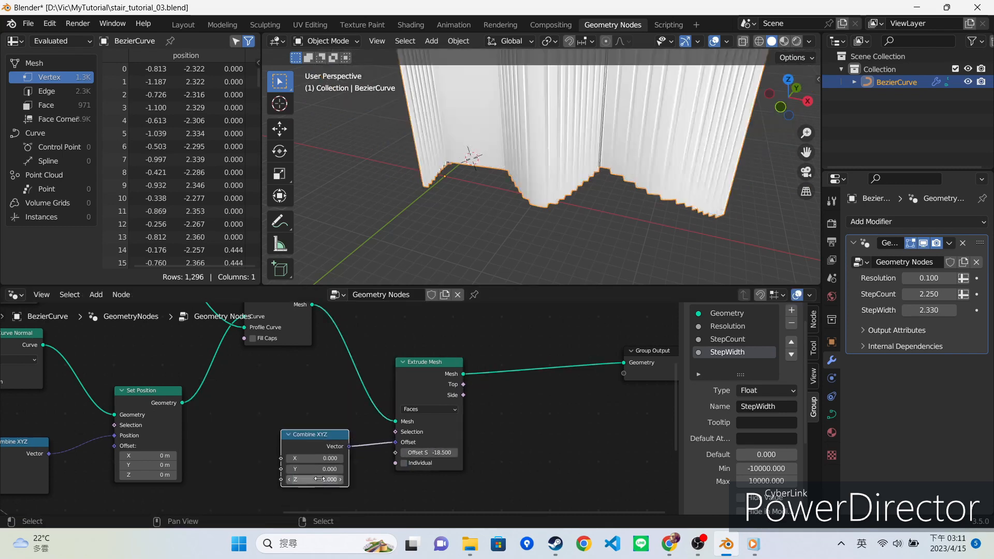
drag(423, 451, 546, 451)
middle_drag(525, 257, 482, 298)
- Join the Curve to Mesh and Extrude Mesh results with a Join Geometry node and connect it to the Group Output
middle_drag(575, 337, 493, 384)
drag(572, 399, 591, 400)
middle_drag(399, 409, 370, 398)
middle_drag(510, 249, 505, 196)
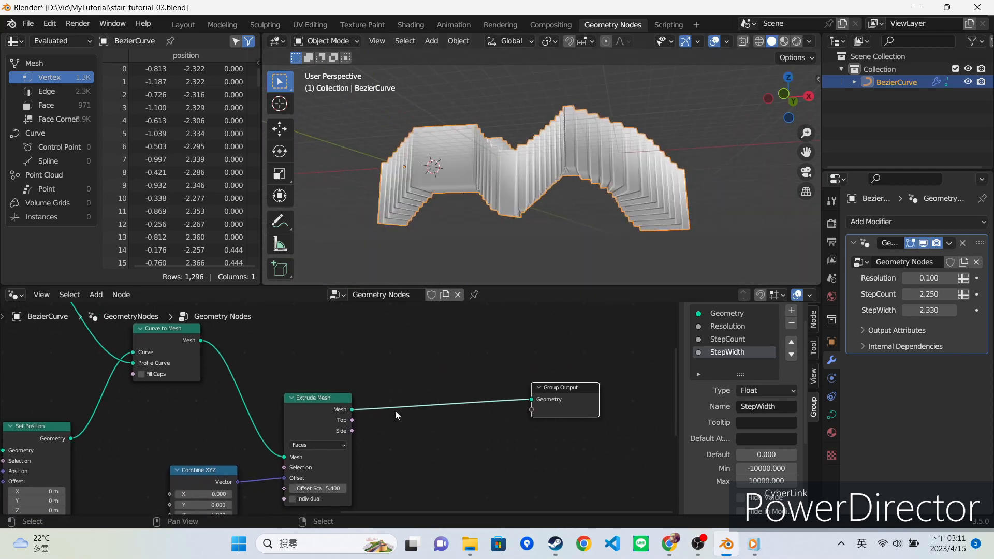
drag(309, 331, 336, 335)
text(join)
key(Return)
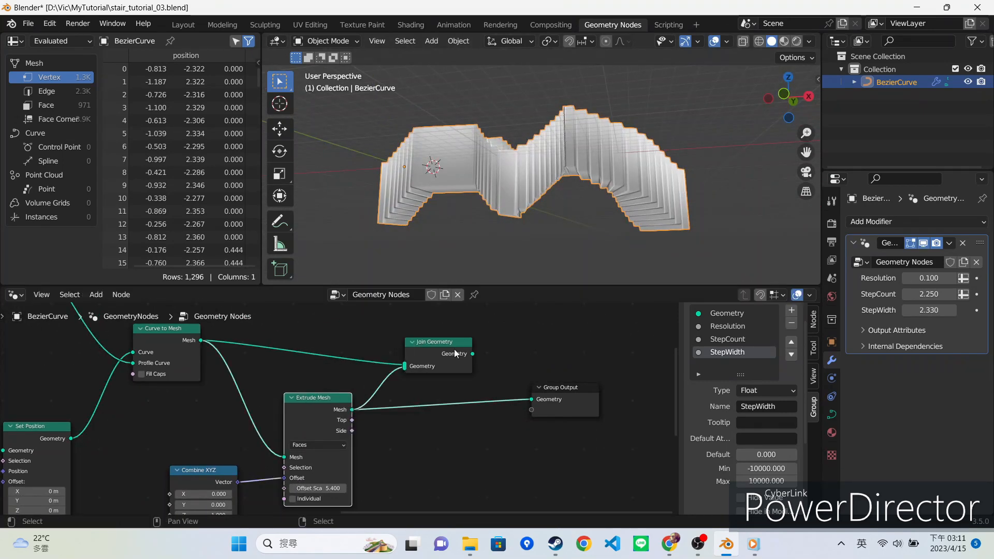
drag(560, 399, 578, 401)
middle_drag(556, 207, 564, 233)
- Add a Delete Geometry node after Extrude Mesh and route its output into Join Geometry
scroll(380, 441, up, 2)
middle_drag(381, 441, 378, 393)
drag(344, 357, 402, 376)
text(de)
key(Return)
middle_drag(424, 375, 435, 402)
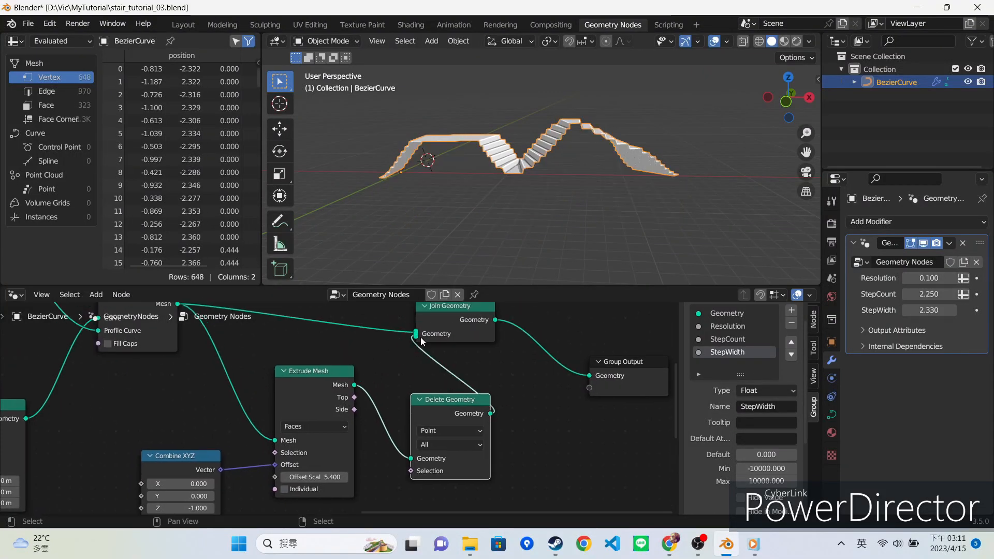
drag(422, 339, 421, 336)
- Make Delete Geometry work on faces with Extrude Mesh's Top as Selection, and space out Join Geometry and Group Output
middle_drag(469, 306, 442, 342)
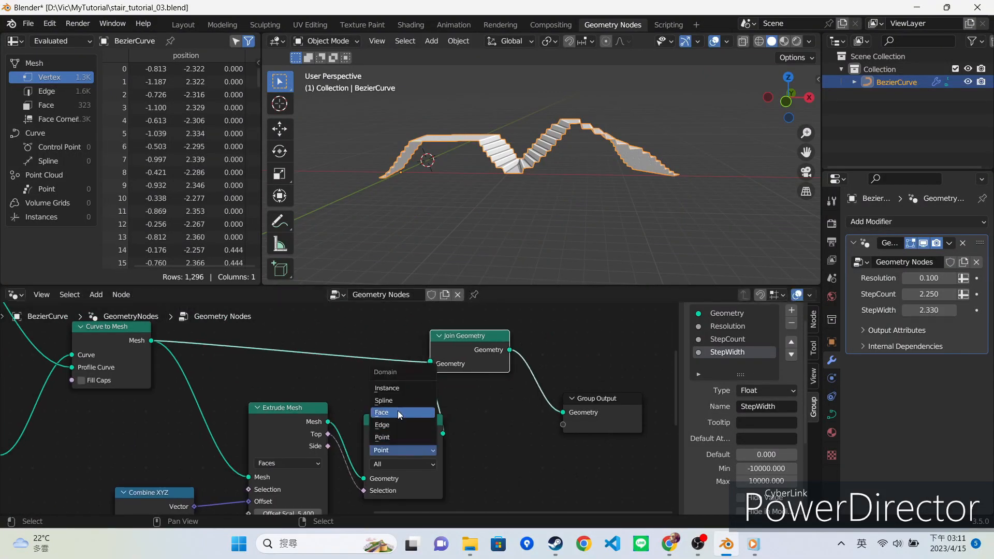
click(395, 413)
drag(594, 400, 637, 387)
drag(490, 346, 530, 360)
- Move the staircase object vertically along the Z axis
middle_drag(523, 215, 540, 246)
scroll(515, 234, down, 2)
key(g)
key(z)
click(523, 203)
- Enter edit mode, move the control points around the staircase's peak, and return to object mode
key(Tab)
scroll(519, 213, up, 3)
scroll(533, 233, up, 4)
right_click(581, 127)
key(g)
click(561, 140)
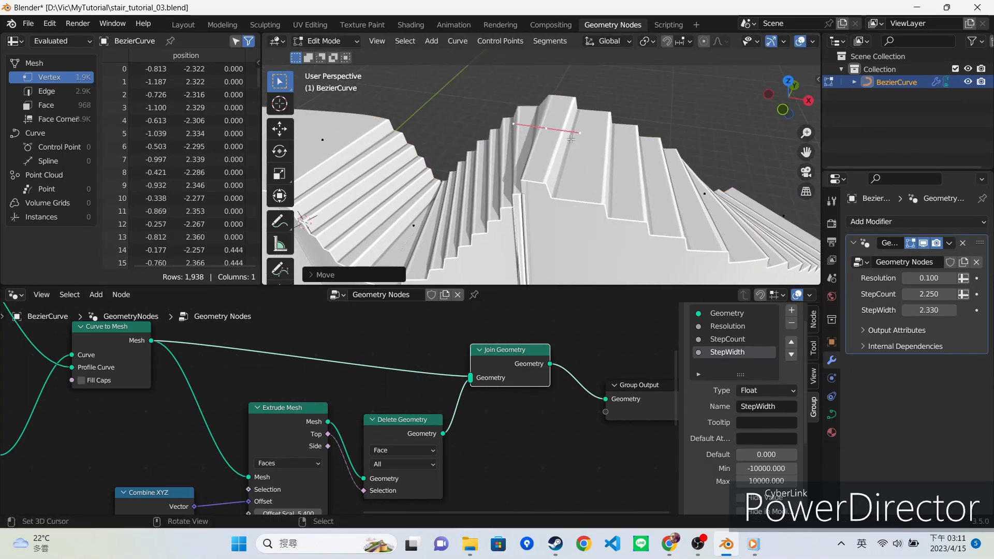
right_click(580, 133)
key(g)
click(675, 130)
right_click(514, 126)
key(g)
click(498, 129)
scroll(496, 189, down, 5)
middle_drag(496, 189, 517, 170)
key(Tab)
- Set Resolution to 0.110 and spread out the Group Output, Join Geometry and Delete Geometry nodes
middle_drag(535, 409, 522, 388)
drag(929, 278, 931, 278)
middle_drag(529, 427, 468, 414)
scroll(467, 414, down, 1)
drag(575, 352, 656, 320)
drag(440, 325, 500, 314)
middle_drag(445, 415, 565, 344)
middle_drag(309, 441, 338, 464)
drag(388, 420, 420, 420)
scroll(362, 387, down, 3)
middle_drag(348, 434, 378, 405)
scroll(382, 410, up, 1)
middle_drag(481, 222, 476, 207)
mouse_move(477, 433)
middle_down()
mouse_move(475, 424)
mouse_move(488, 433)
middle_up()
- Duplicate the Group Input node beside Extrude Mesh and expose the Offset Scale as a group input
scroll(207, 488, down, 5)
middle_drag(119, 466, 448, 399)
middle_drag(155, 398, 148, 424)
click(99, 353)
key(shift+d)
click(610, 476)
scroll(396, 436, up, 4)
middle_drag(581, 443, 318, 456)
drag(433, 396, 347, 481)
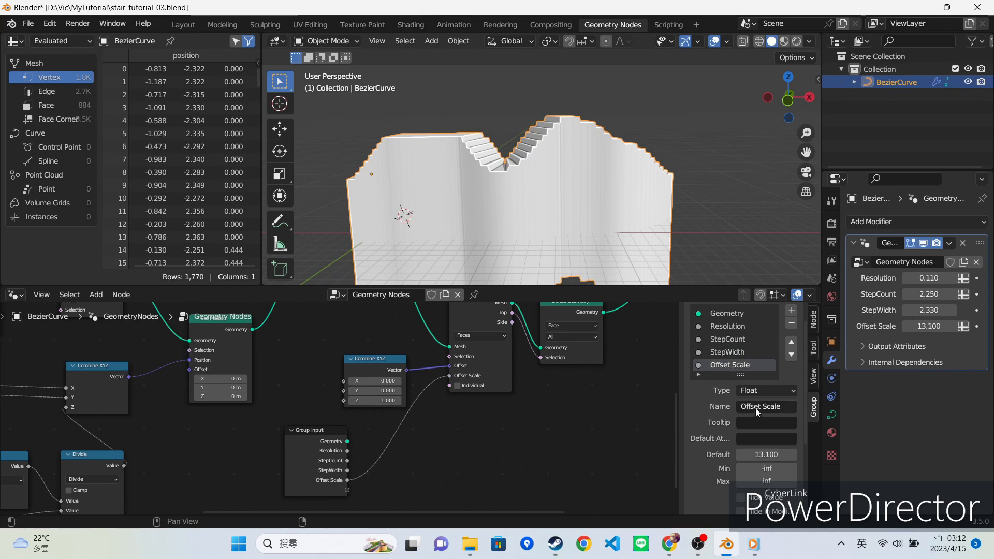
- Rename the Offset Scale group input Height and set it to 12.090
drag(929, 326, 963, 326)
middle_drag(493, 426, 418, 456)
drag(240, 459, 295, 450)
middle_drag(486, 342, 359, 375)
drag(376, 365, 366, 359)
- Insert a Set Position node between Delete Geometry and Join Geometry, cutting the old direct link
middle_drag(482, 372, 340, 446)
drag(502, 384, 606, 348)
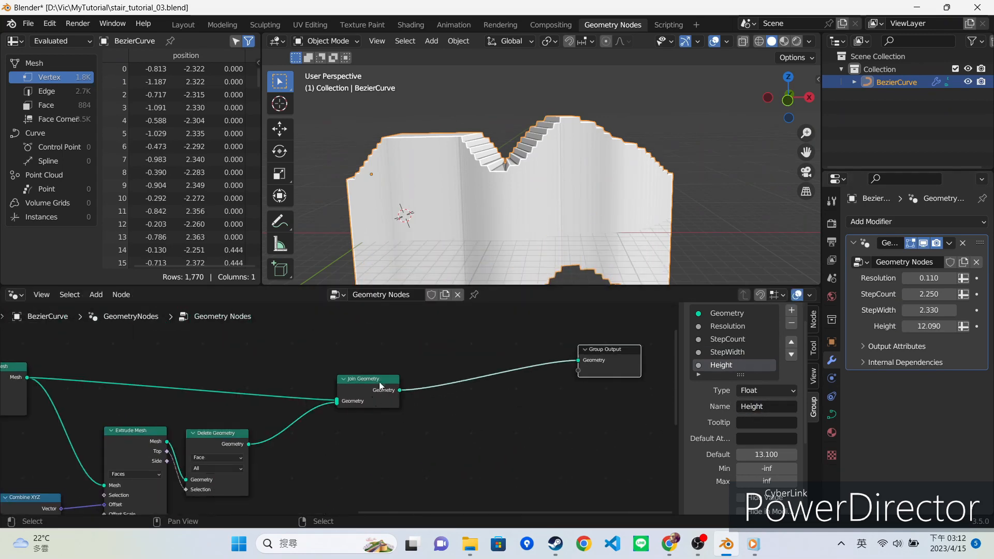
drag(379, 381, 498, 353)
middle_drag(382, 442, 448, 402)
scroll(339, 401, up, 2)
drag(310, 404, 379, 439)
text(set pos)
key(Return)
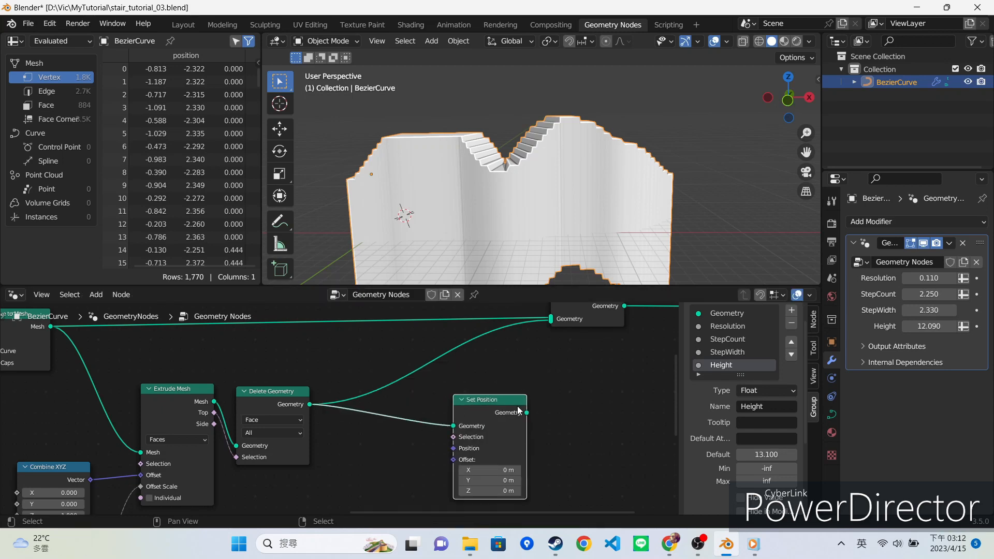
ctrl+right_drag(434, 344, 458, 382)
drag(530, 339, 549, 344)
- Add a Position node and feed it into a new Separate XYZ node
middle_drag(460, 435, 486, 377)
key(shift+a)
click(327, 288)
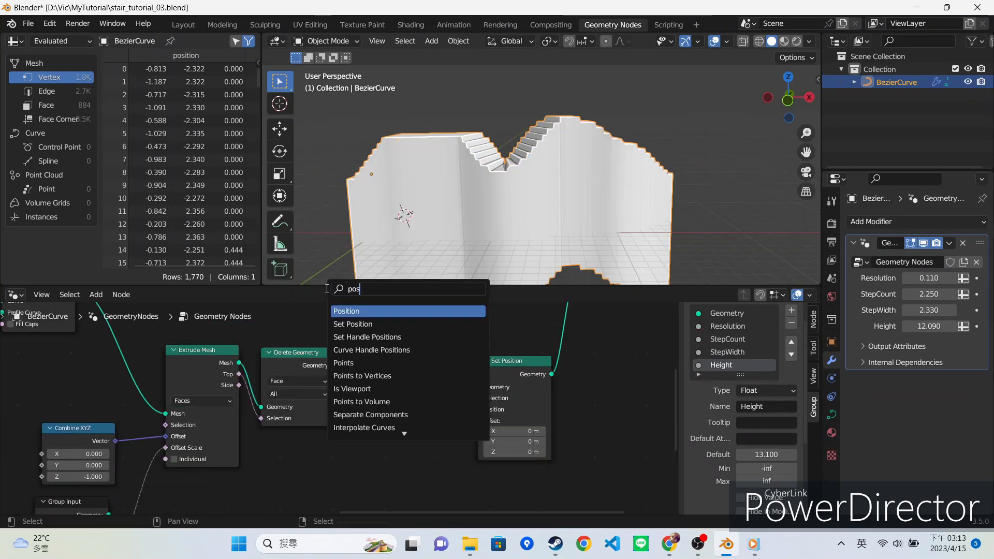
click(347, 324)
click(269, 460)
drag(342, 473, 353, 509)
text(se)
click(452, 418)
- Add a Combine XYZ node feeding Set Position's Position and connect the separated X and Y to it
drag(477, 409, 448, 421)
text(com)
key(Return)
click(478, 458)
middle_drag(473, 461, 498, 395)
drag(415, 437, 331, 438)
drag(458, 391, 541, 435)
drag(367, 451, 511, 468)
- Add a Less Than node fed by the separated Z and connect its Result to Set Position's Selection
middle_drag(383, 488, 377, 447)
text(le)
drag(392, 473, 495, 393)
key(Return)
click(370, 478)
middle_drag(416, 437, 379, 265)
drag(388, 402, 412, 407)
- Feed a new group input named FloorHeight into Less Than's B and Combine XYZ's Z, and set its modifier value to -5.650
middle_drag(305, 433, 365, 451)
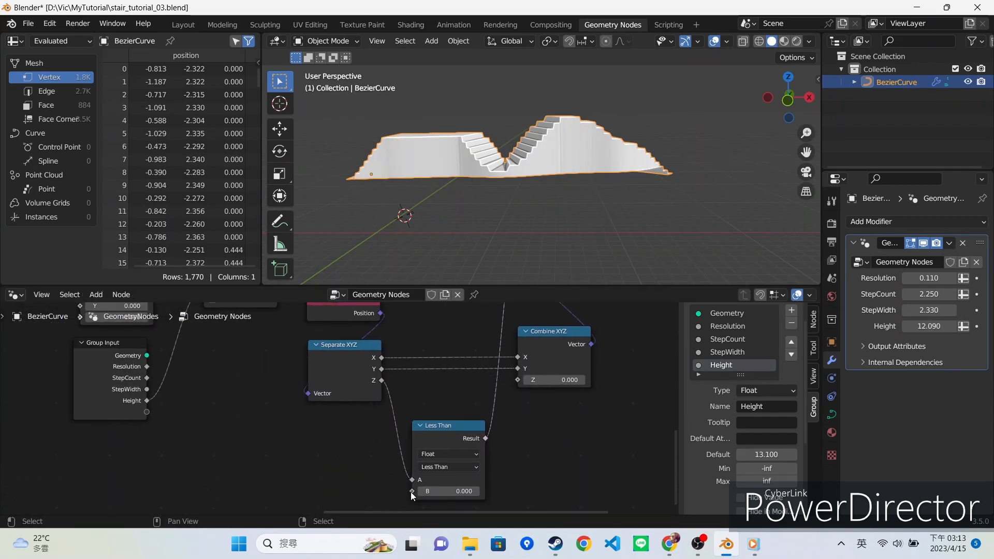
drag(413, 491, 146, 412)
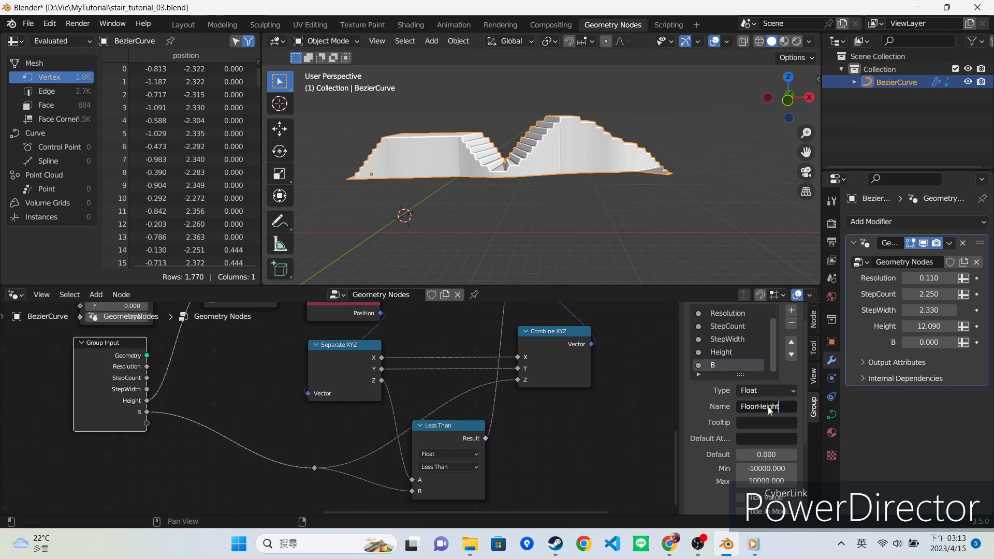
drag(929, 342, 884, 342)
- In Edit Mode, move the Bezier curve's end point and extrude further points from it to lengthen the staircase
middle_drag(622, 218, 513, 186)
key(Tab)
key(g)
click(541, 169)
click(603, 193)
key(e)
click(707, 177)
mouse_move(706, 178)
middle_down()
mouse_move(678, 208)
mouse_move(699, 179)
middle_up()
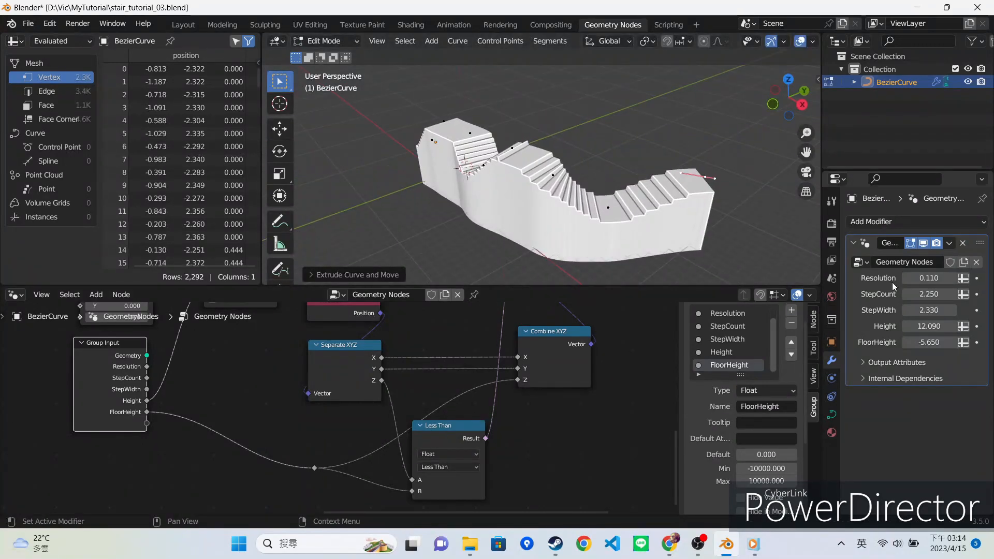
- Adjust the staircase modifier's StepCount value
drag(917, 295, 889, 314)
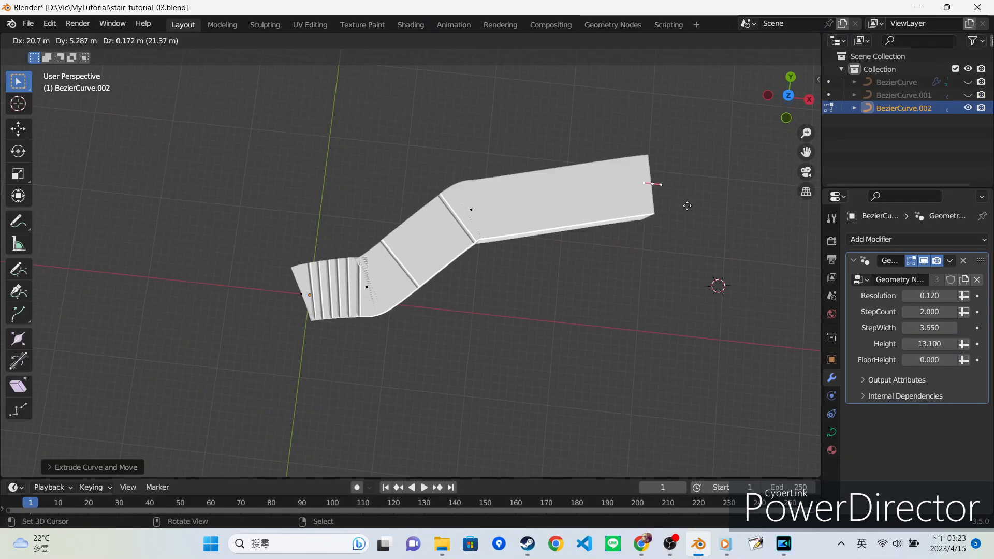
- Extrude further points from the end of BezierCurve.002 to extend its staircase into a winding path
middle_drag(611, 208, 581, 206)
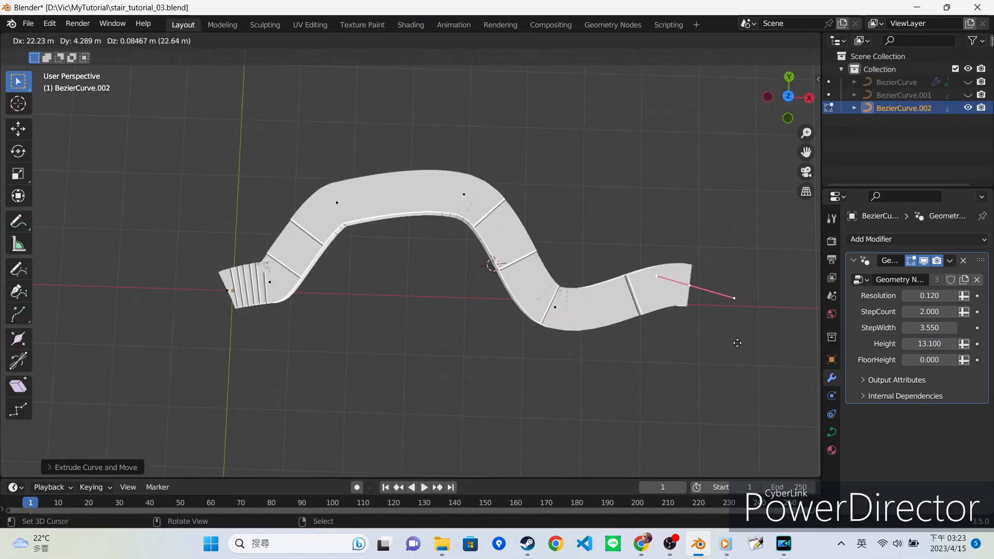